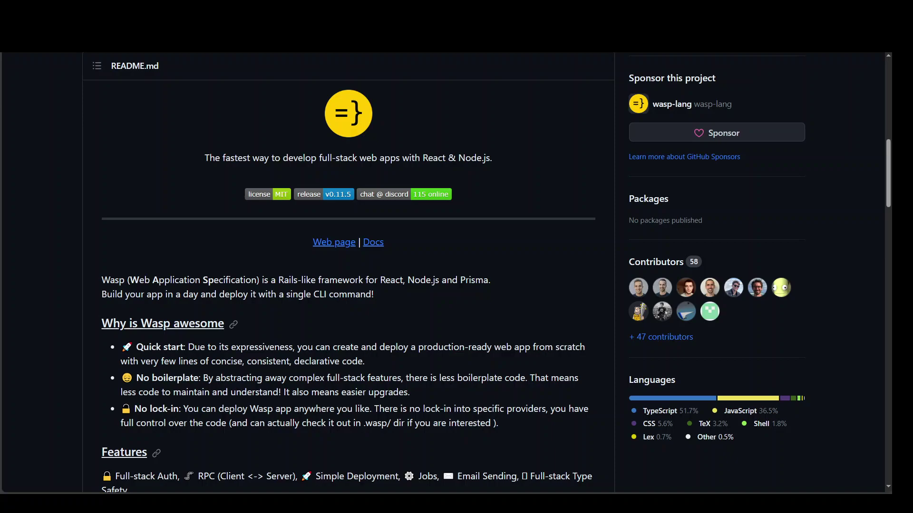
Scroll the Wasp README down to the todoApp main.wasp code example.
scroll(348, 273, "down", 7)
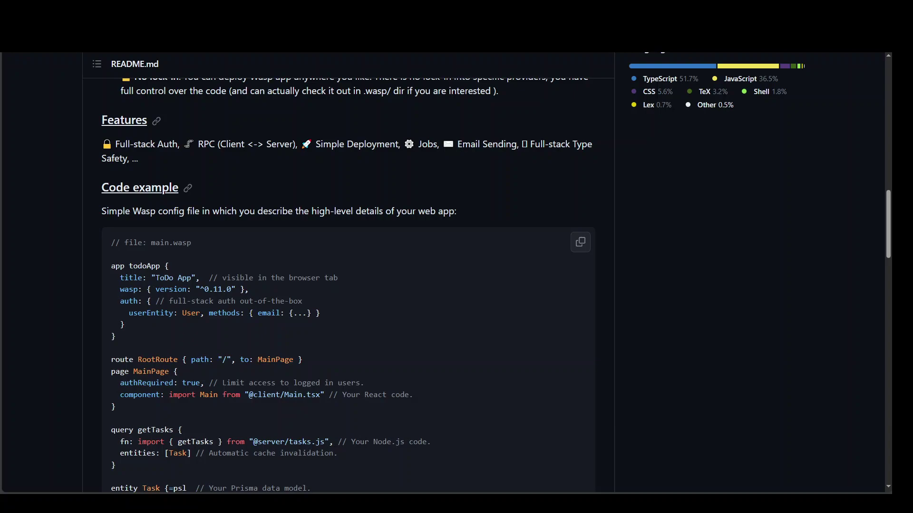
scroll(456, 274, "down", 3)
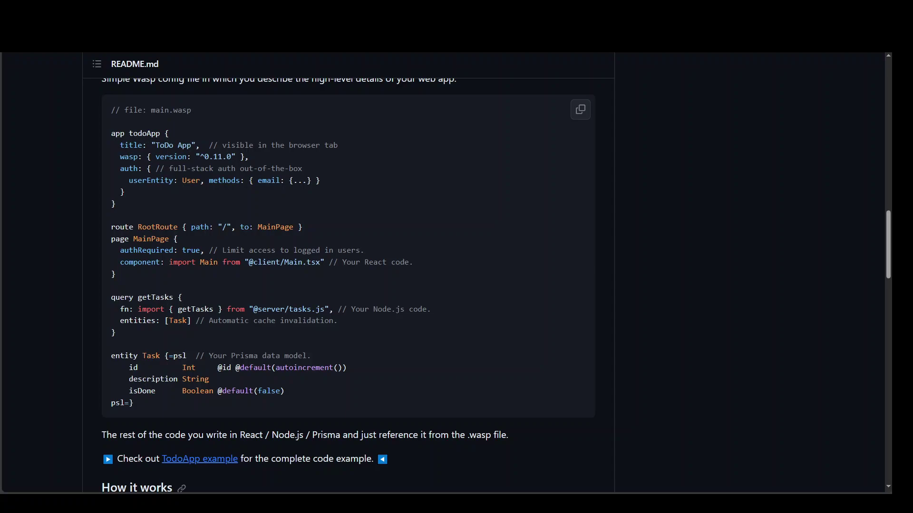
scroll(348, 285, "down", 9)
scroll(347, 285, "up", 2)
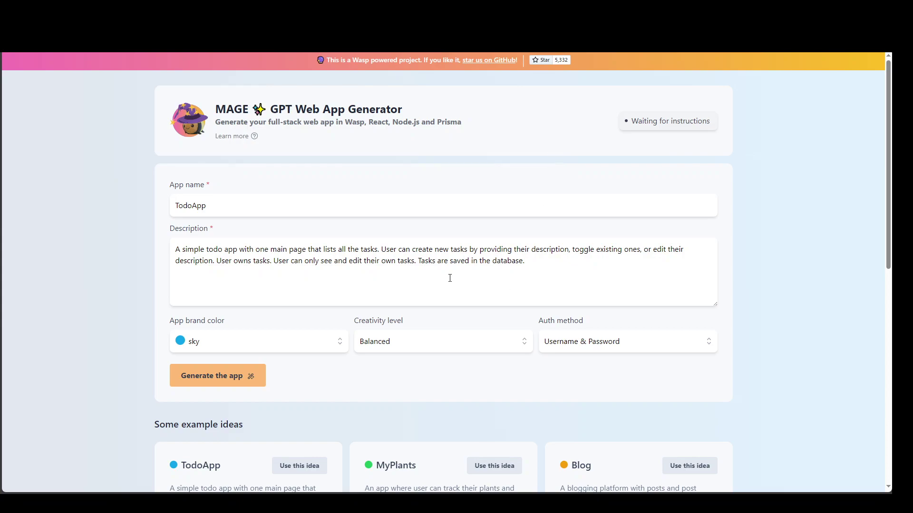
left_click(270, 249)
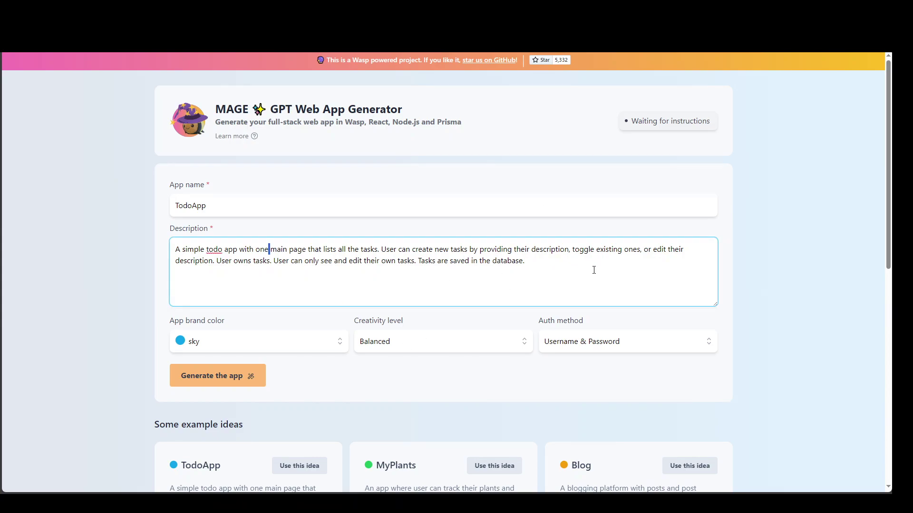
left_click_drag(593, 270, 168, 251)
left_click_drag(209, 205, 160, 206)
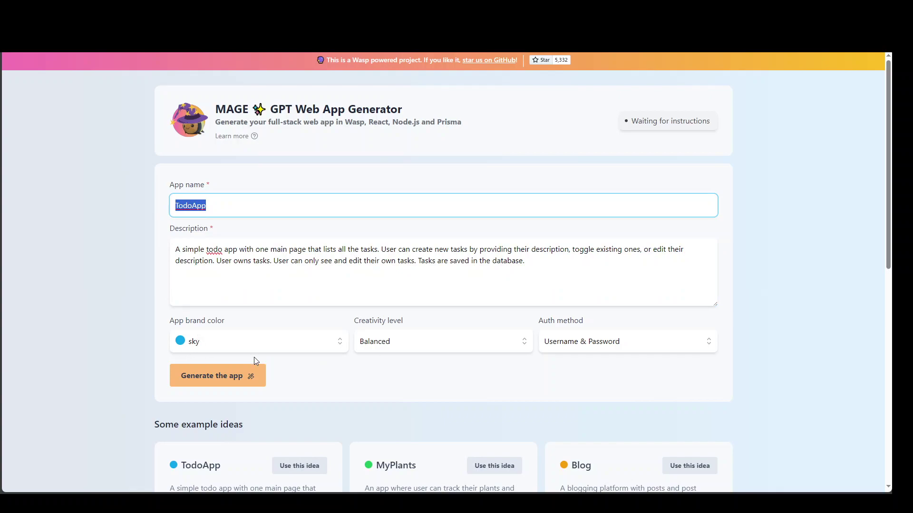
left_click(300, 343)
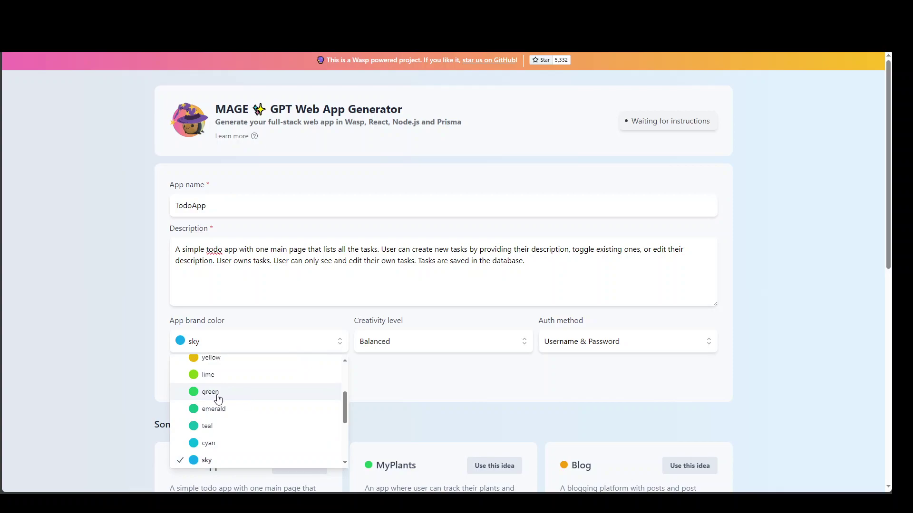
left_click(95, 342)
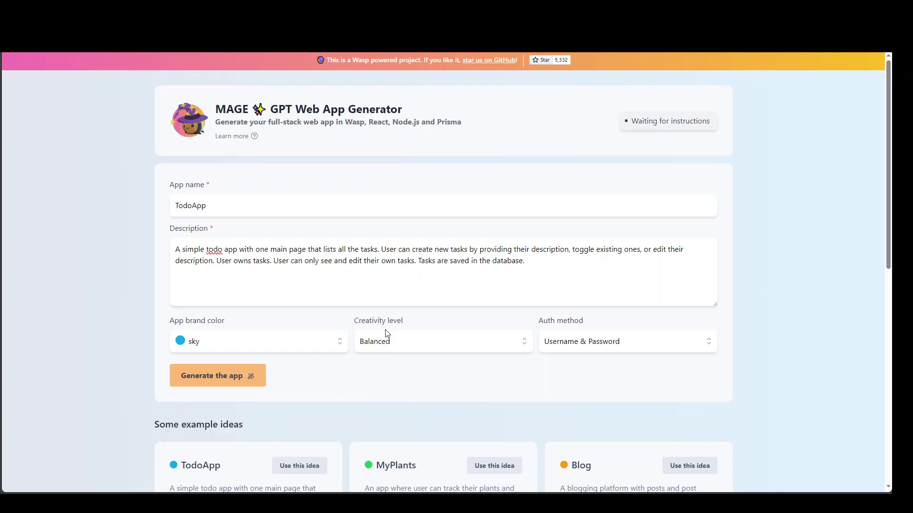
left_click(450, 345)
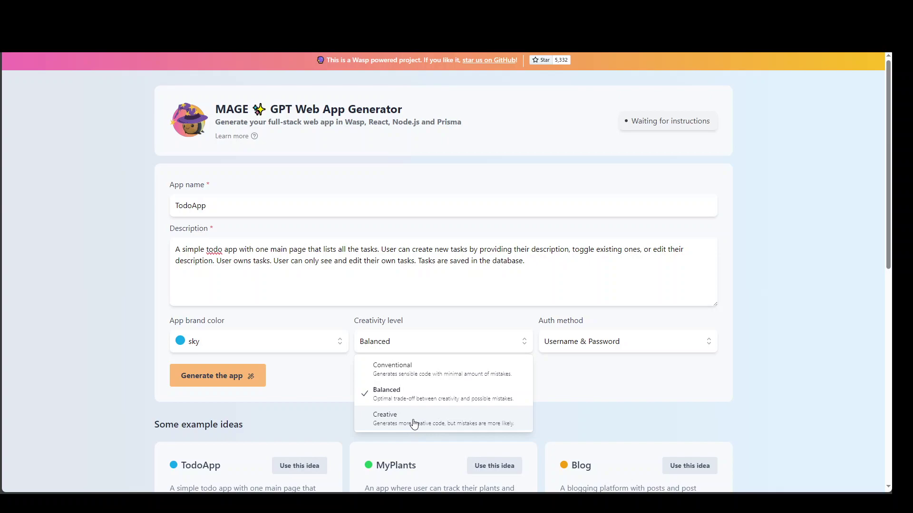
left_click(867, 342)
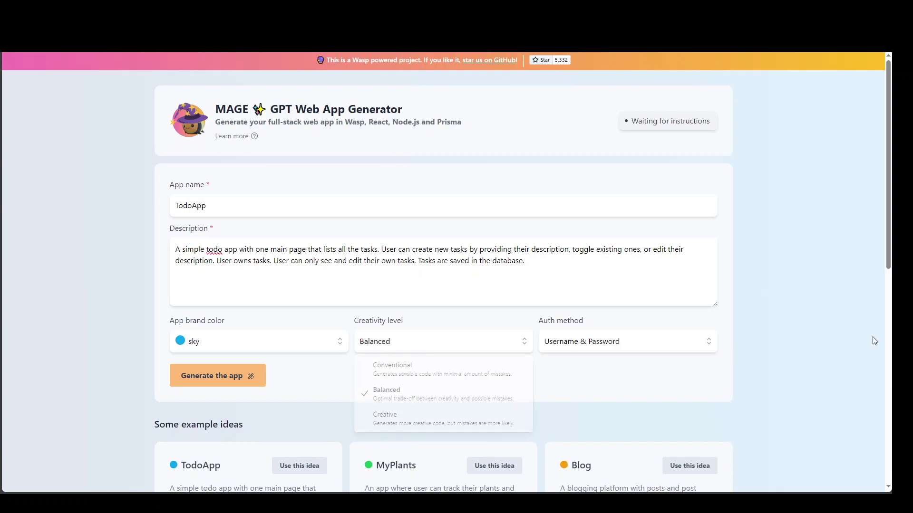
left_click(667, 344)
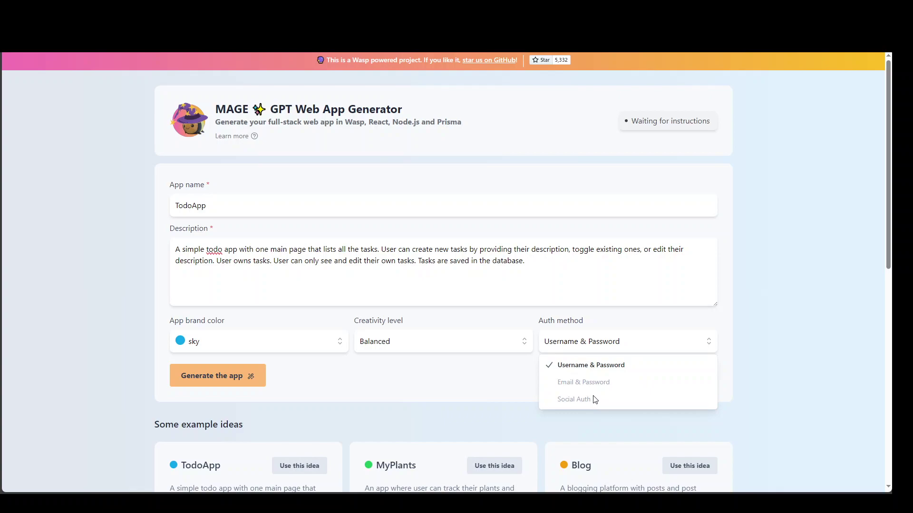
left_click(766, 321)
scroll(850, 369, "down", 3)
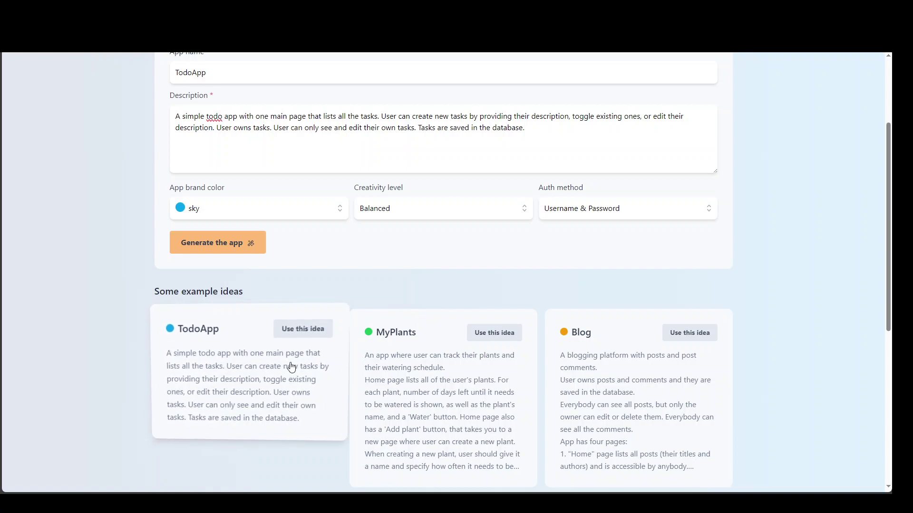
Load the TodoApp example idea and generate it with sky colour, Balanced creativity and Username & Password auth.
left_click(297, 331)
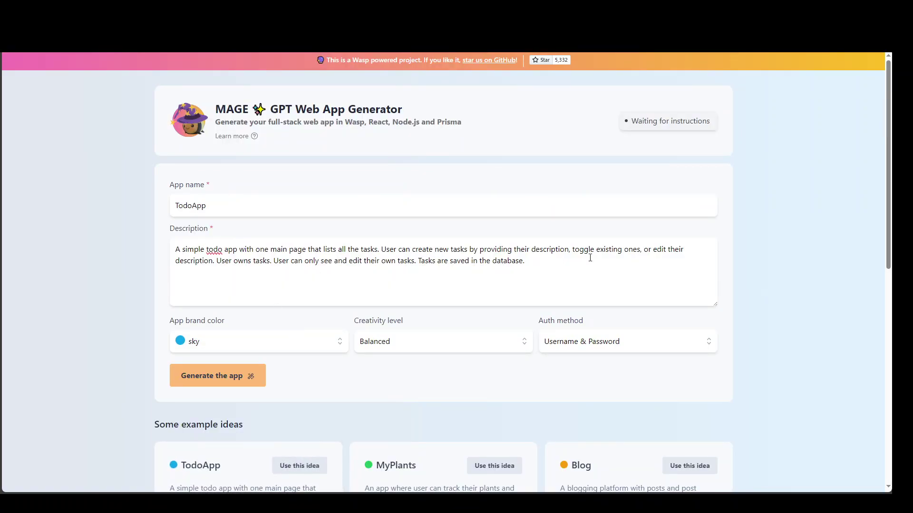
left_click_drag(540, 259, 179, 285)
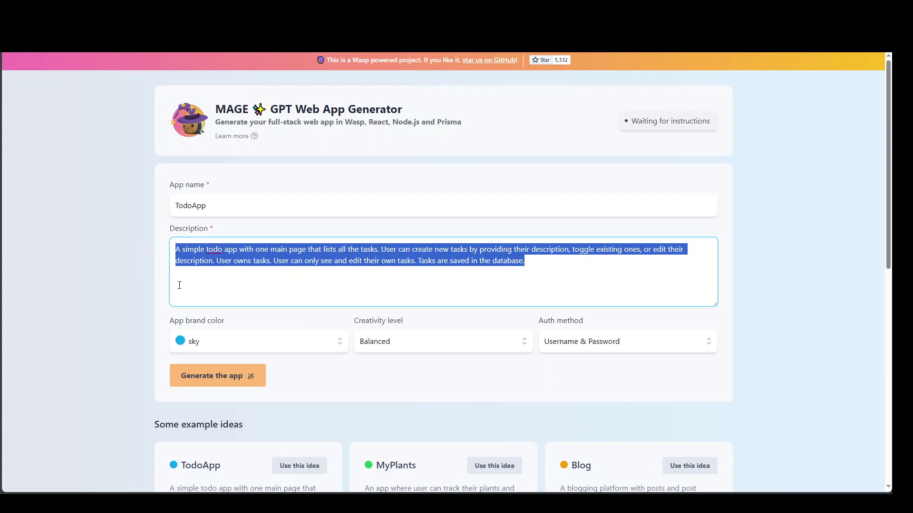
left_click(326, 255)
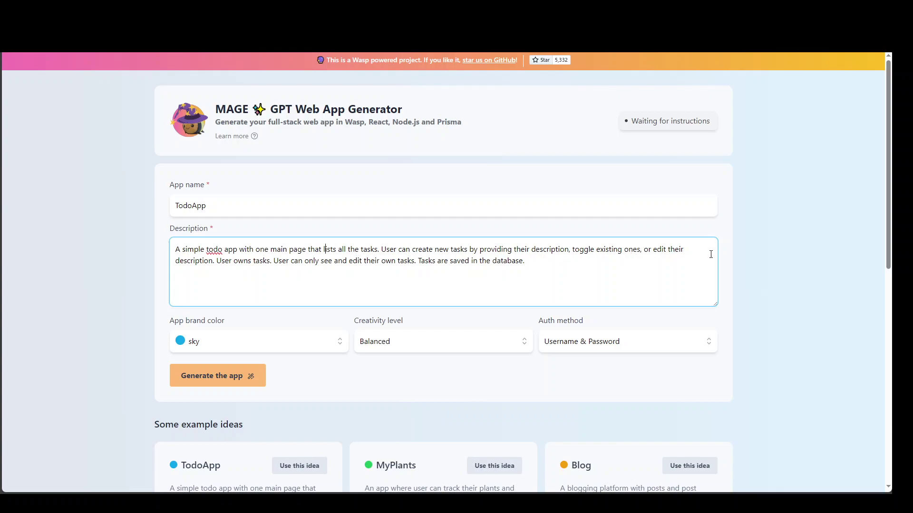
left_click(212, 378)
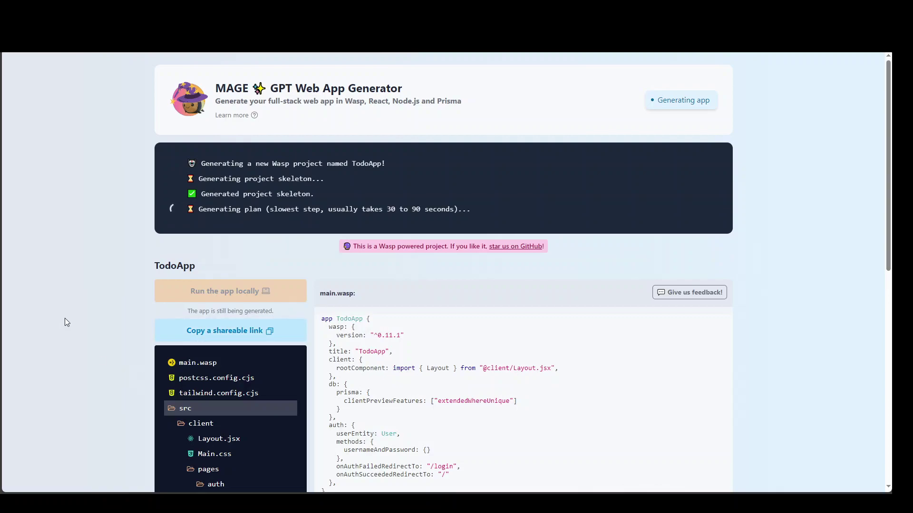
Scroll through the generated TodoApp code and view the Main.css stylesheet.
scroll(53, 314, "down", 2)
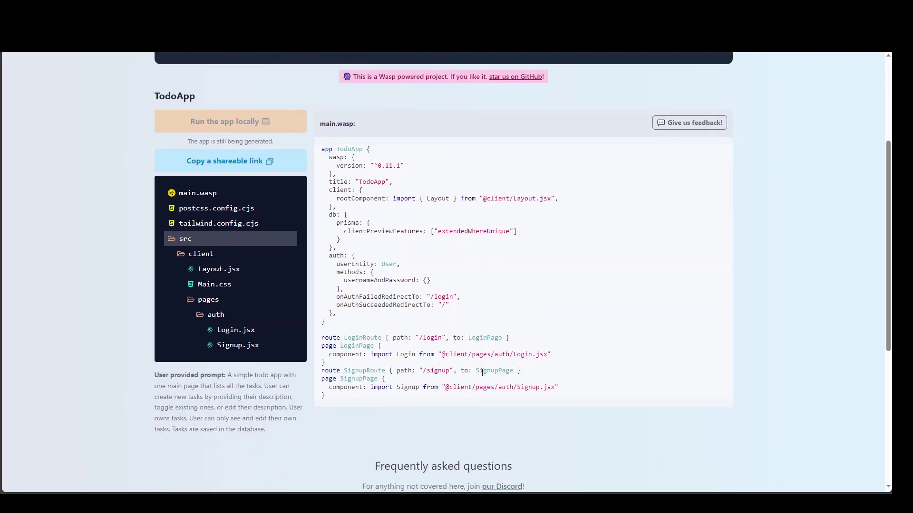
scroll(482, 372, "down", 2)
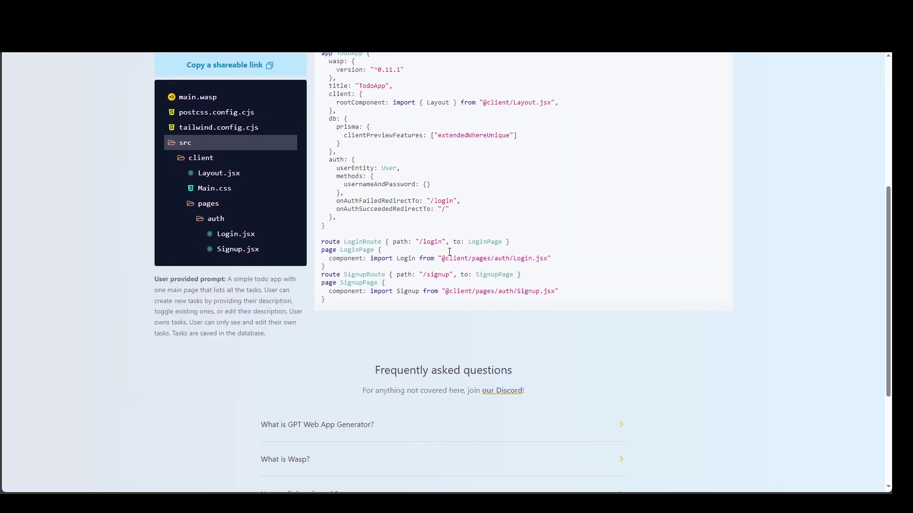
scroll(786, 329, "up", 1)
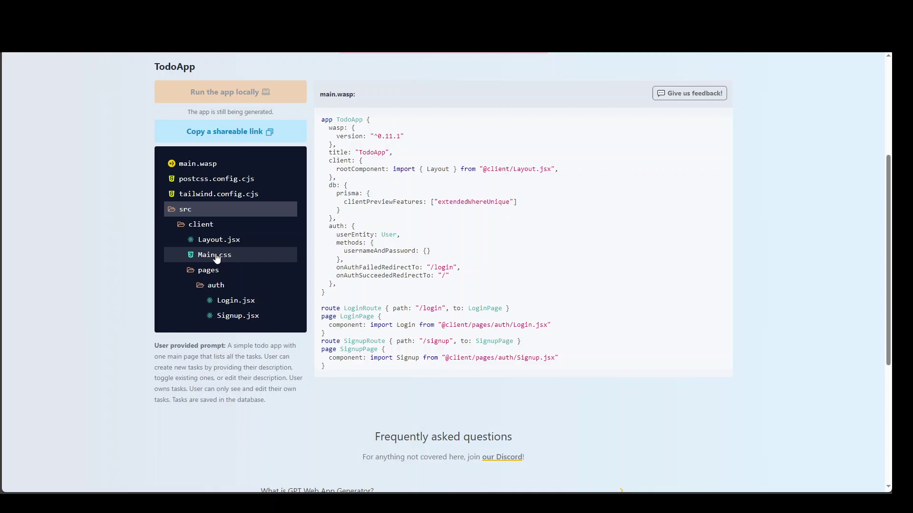
left_click(216, 259)
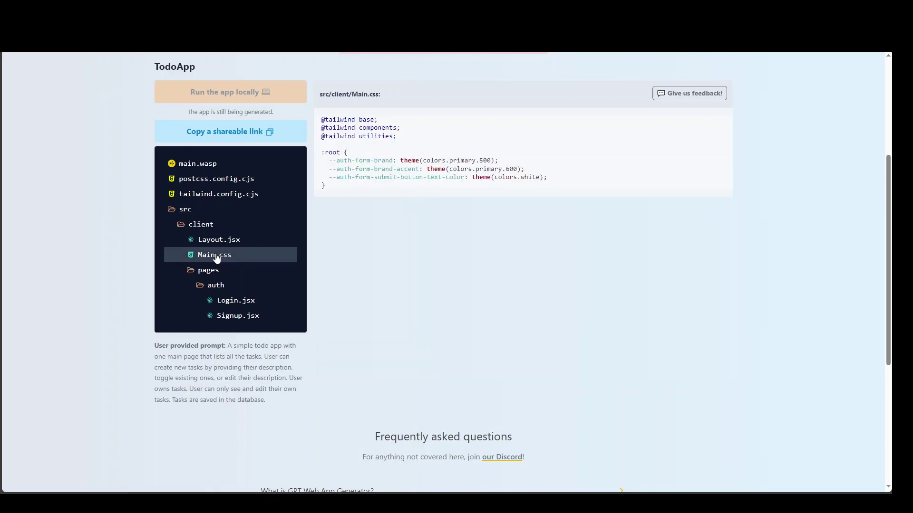
Toggle the auth pages folder and view the Login.jsx and Signup.jsx sources.
left_click(218, 285)
left_click(221, 288)
left_click(223, 304)
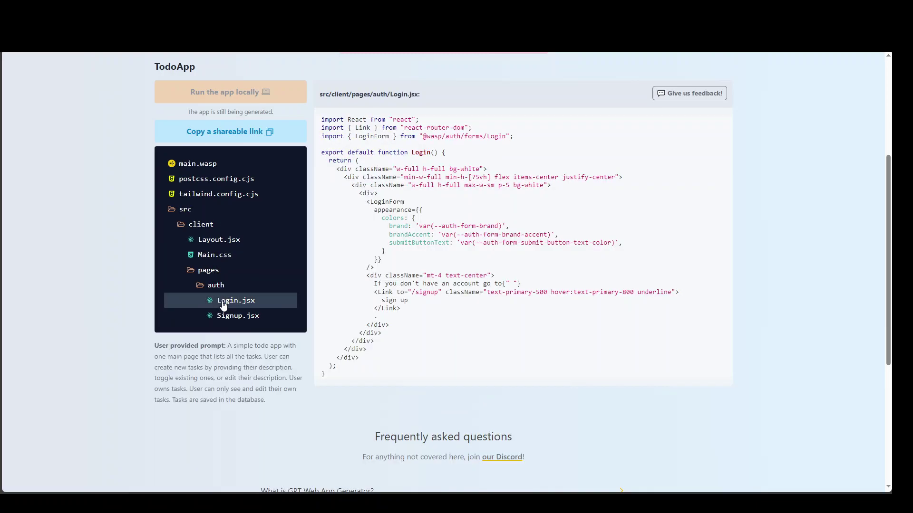
left_click(246, 320)
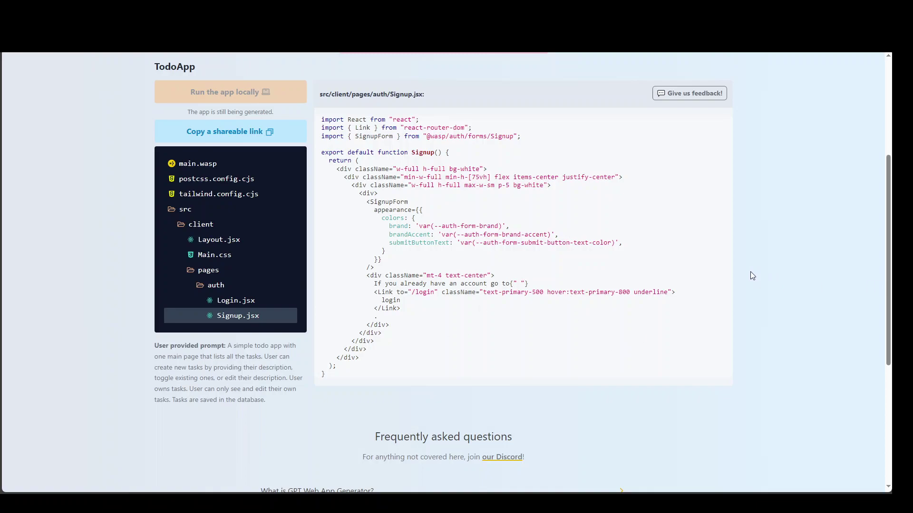
Expand the full TodoApp generation log from the top of the page.
scroll(752, 276, "up", 1)
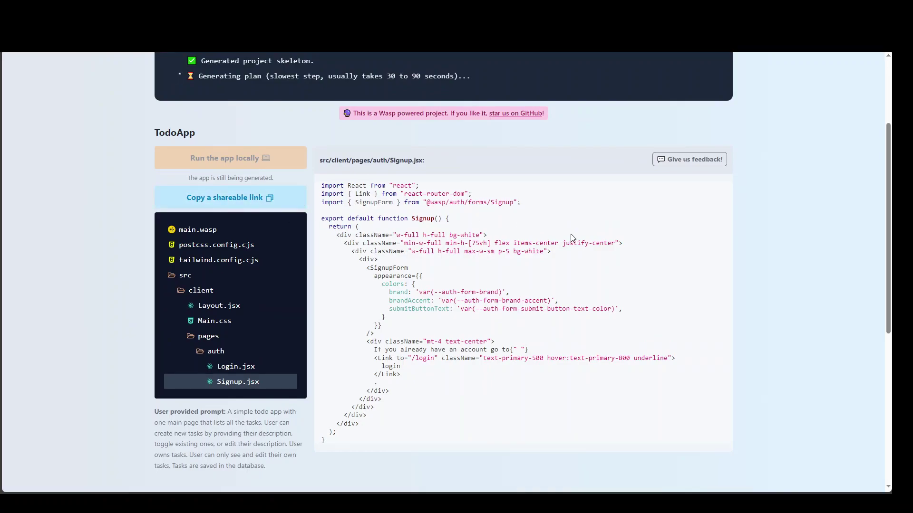
scroll(570, 242, "up", 2)
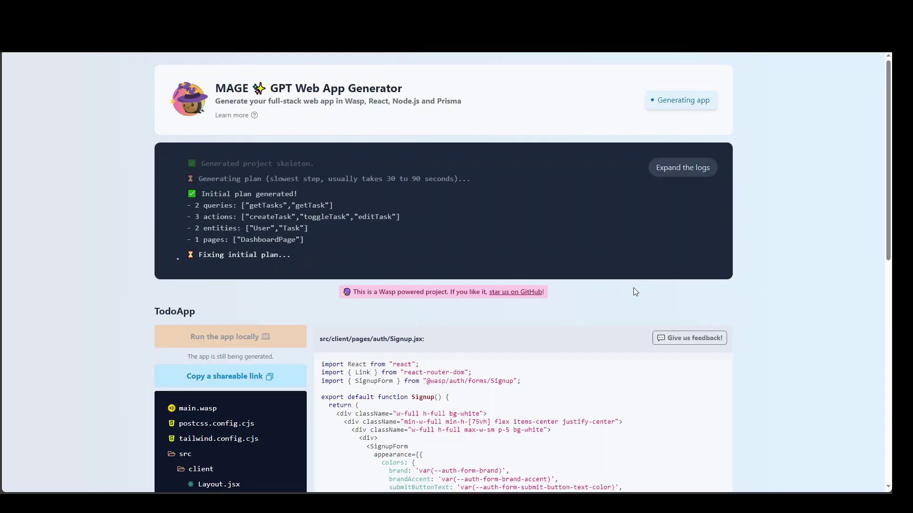
scroll(689, 165, "down", 1)
left_click(685, 127)
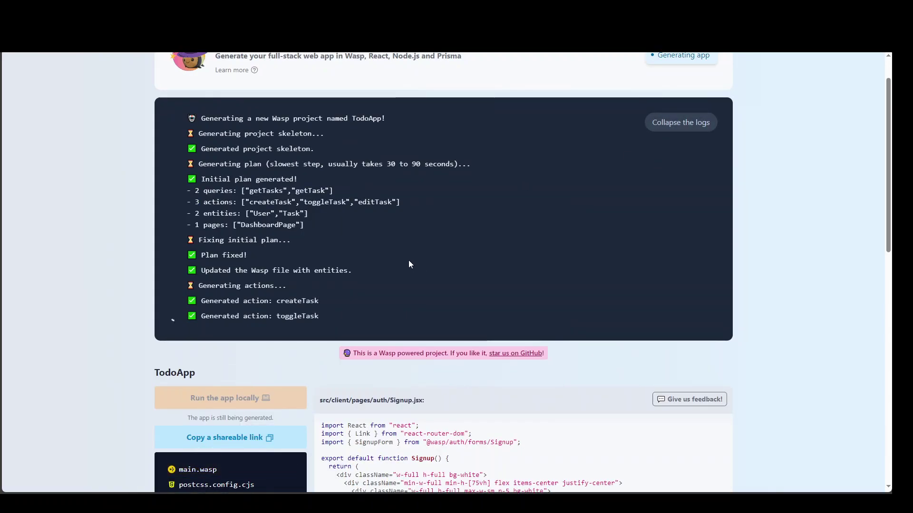
scroll(434, 170, "up", 1)
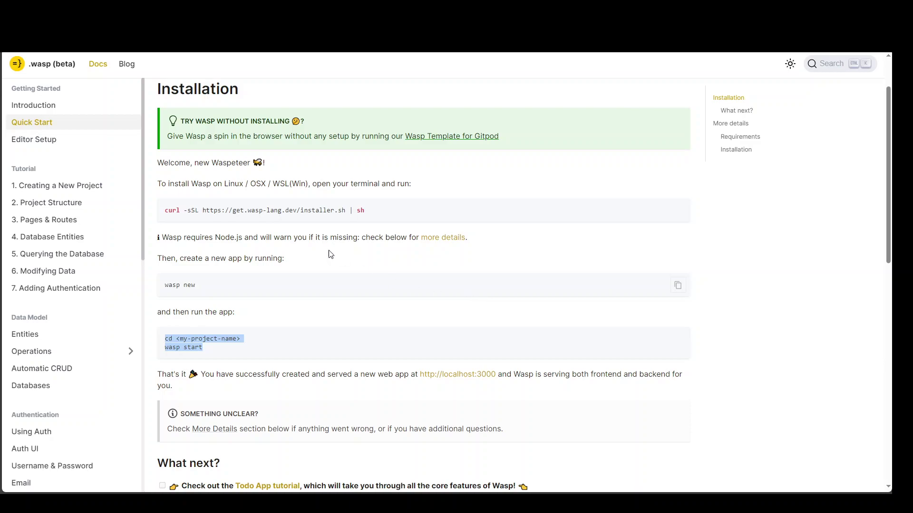
Highlight the curl install command, then the wasp new command on the Quick Start page.
left_click_drag(167, 211, 372, 214)
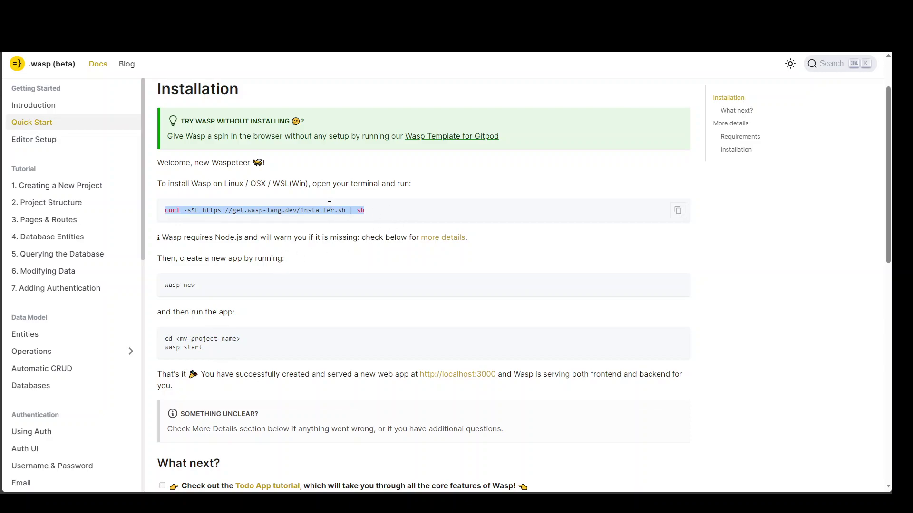
left_click(166, 288)
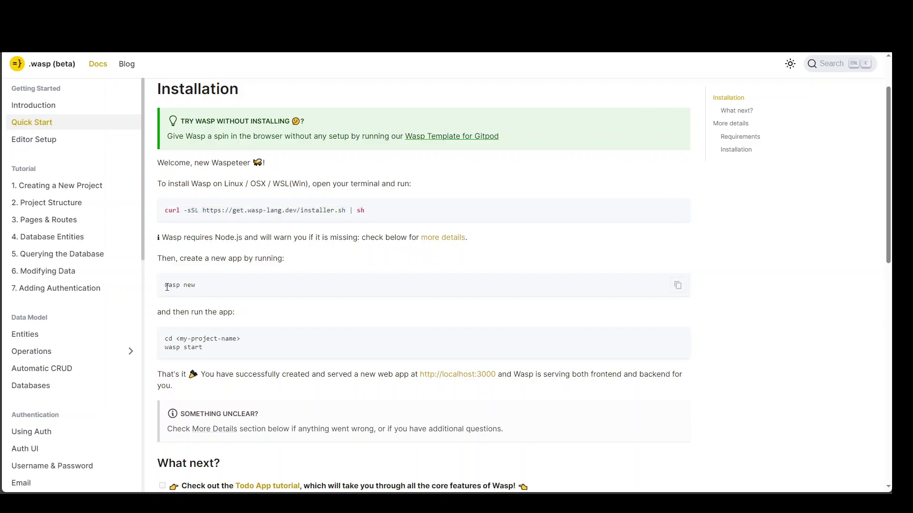
left_click_drag(167, 287, 199, 288)
left_click_drag(167, 349, 218, 352)
scroll(306, 349, "down", 1)
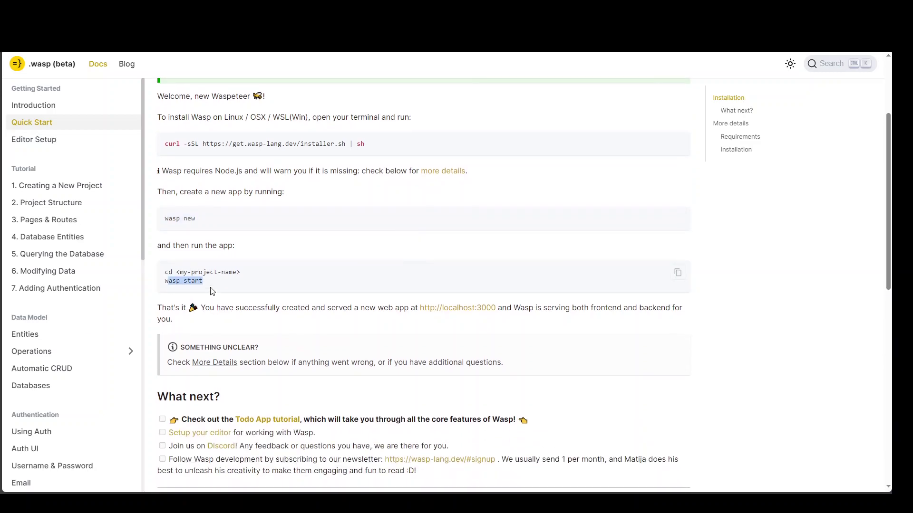
left_click_drag(420, 308, 495, 308)
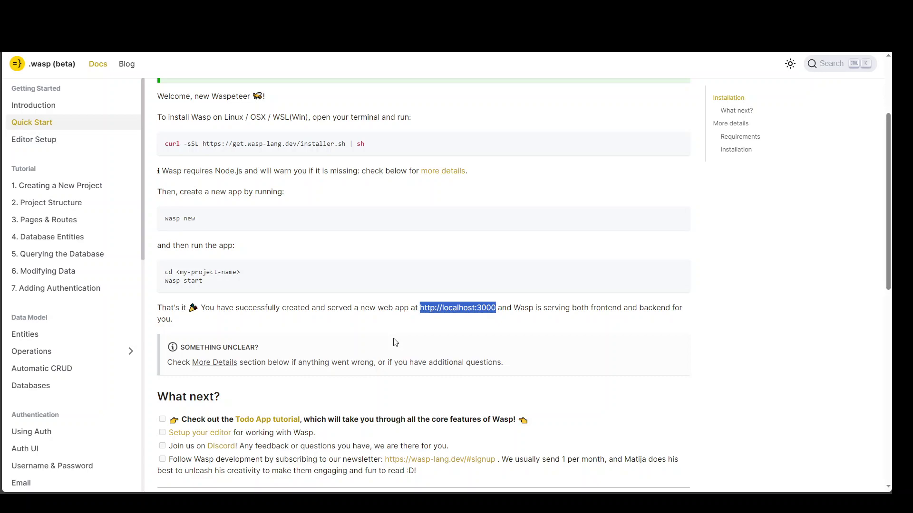
left_click_drag(514, 308, 673, 303)
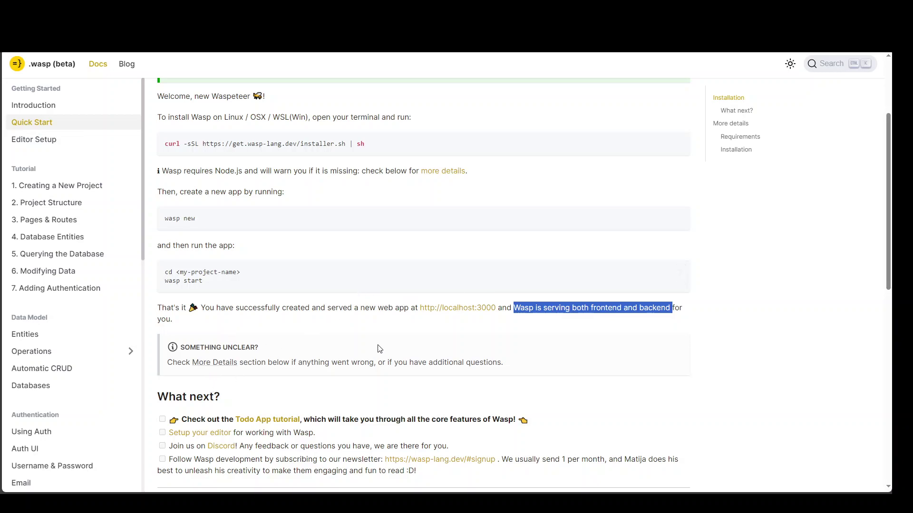
scroll(83, 357, "down", 8)
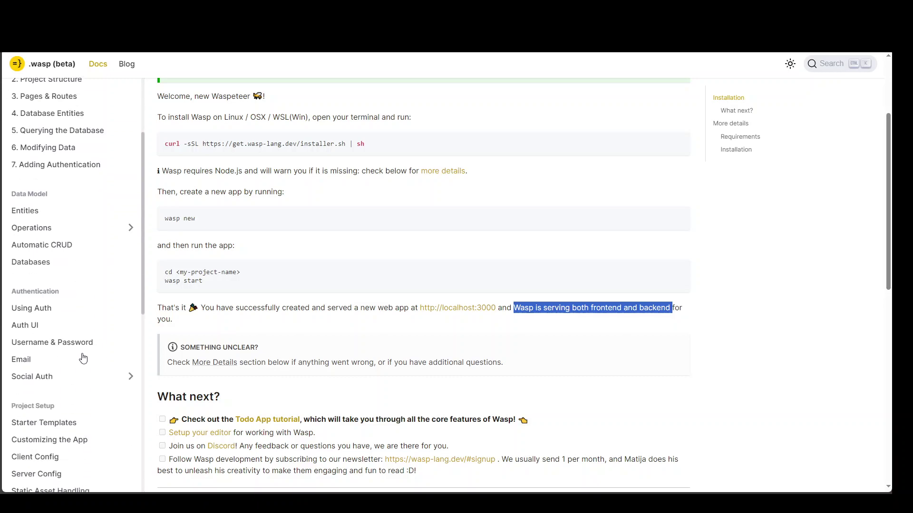
scroll(86, 354, "up", 5)
scroll(87, 351, "up", 3)
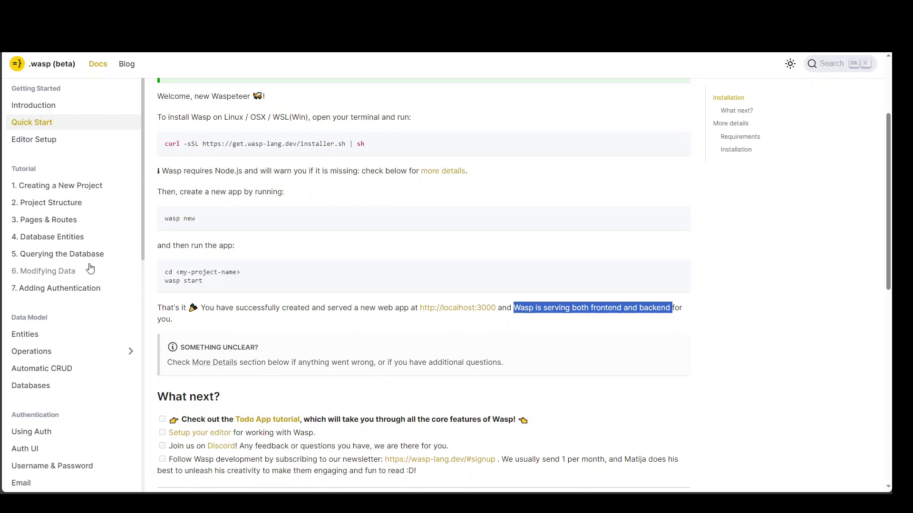
Open the '5. Querying the Database' tutorial page and skim through it.
left_click(58, 259)
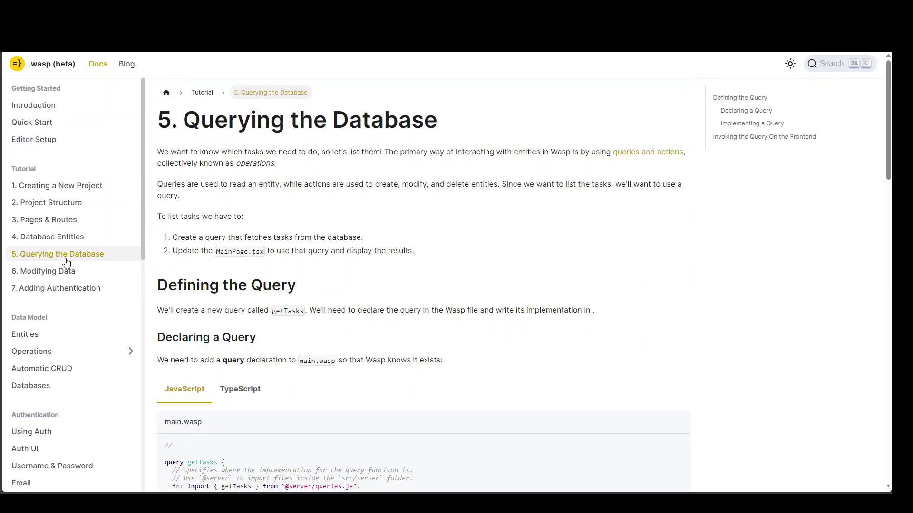
scroll(473, 341, "down", 4)
scroll(473, 339, "up", 3)
scroll(473, 339, "up", 2)
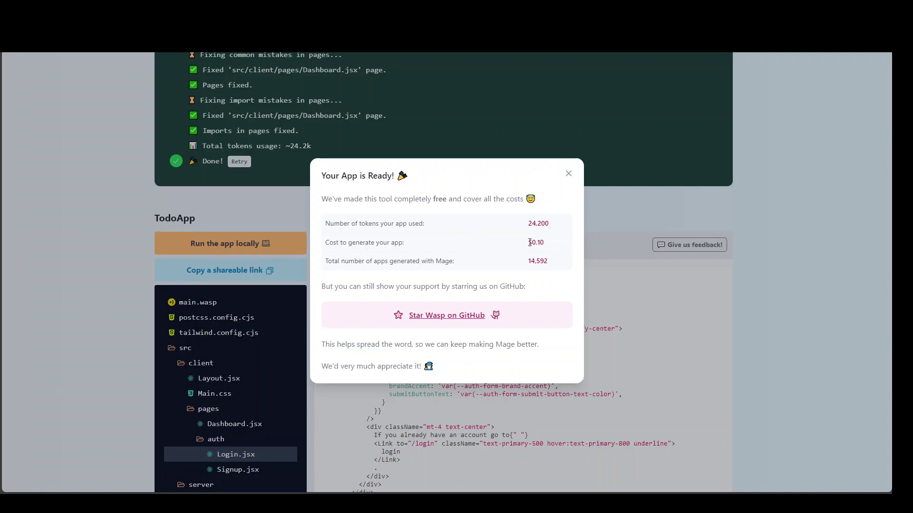
Highlight the $0.10 generation cost in the 'Your App is Ready!' summary.
left_click_drag(530, 243, 547, 244)
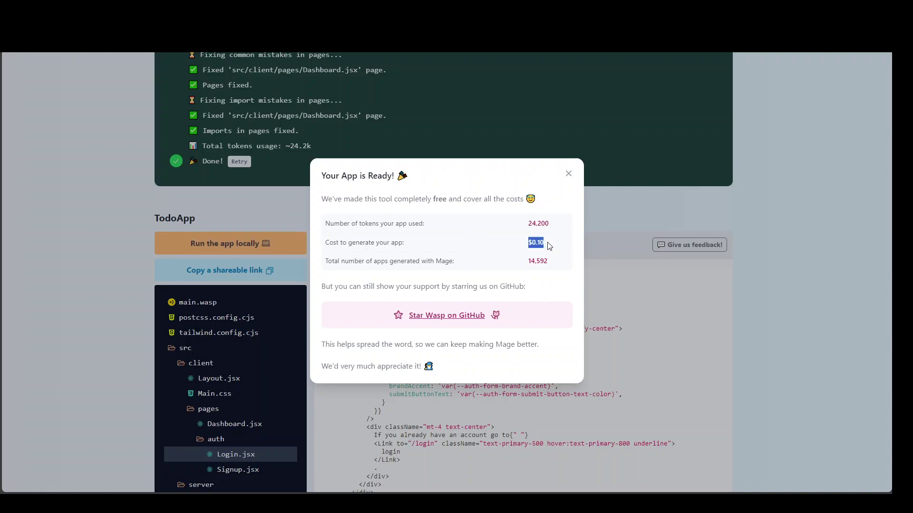